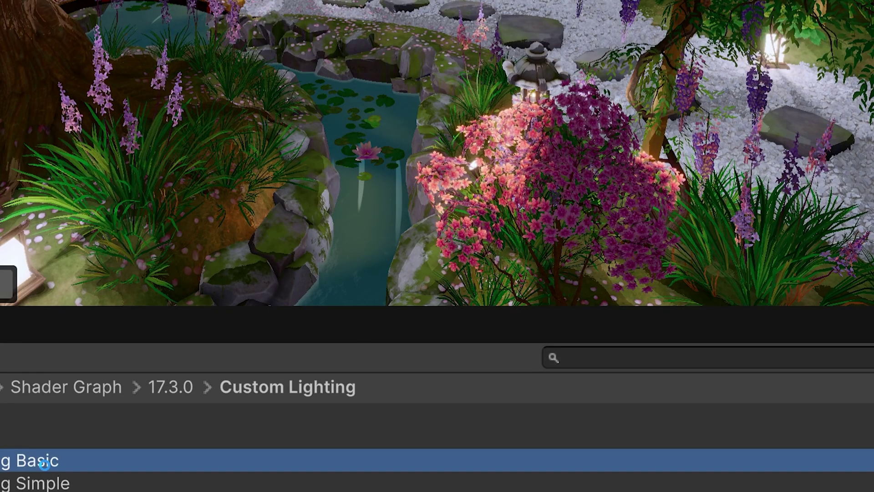
- Start a new Shader Graph from a template and find the URP Custom Lighting templates
{"action": "right_click", "coordinate": [44, 464]}
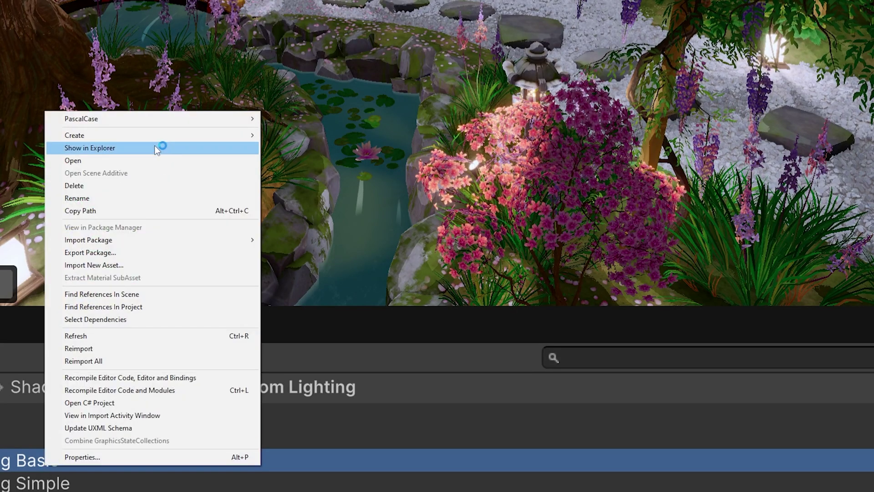
{"action": "mouse_move", "coordinate": [155, 136]}
{"action": "mouse_move", "coordinate": [306, 291]}
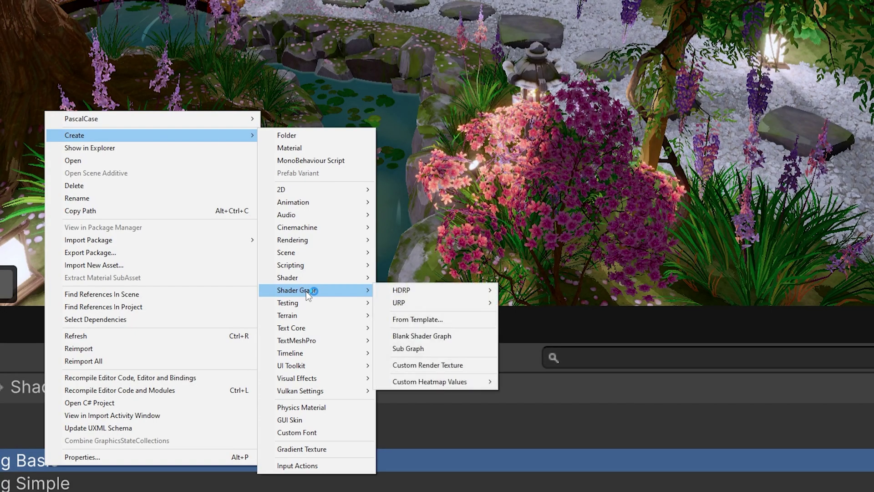
{"action": "left_click", "coordinate": [427, 319]}
{"action": "left_click_drag", "start_coordinate": [363, 198], "coordinate": [356, 322]}
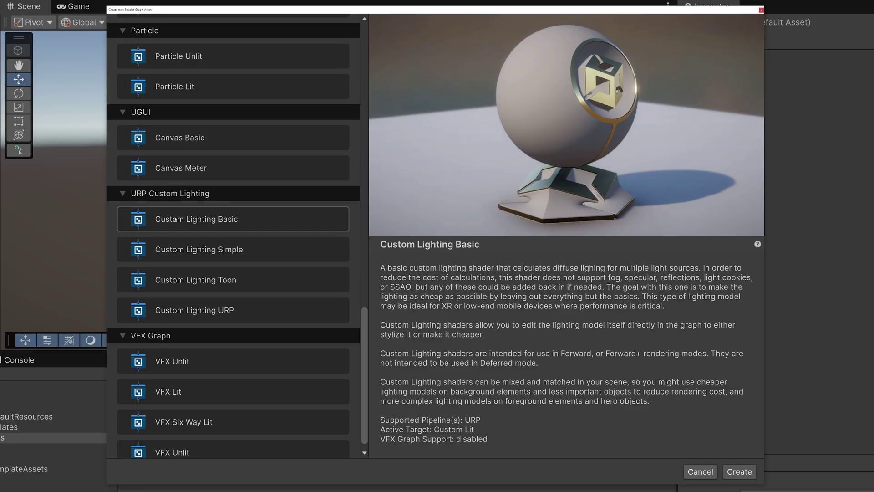
- Compare the descriptions and previews of the Custom Lighting Basic, Simple, Toon and URP templates
{"action": "left_click", "coordinate": [173, 250]}
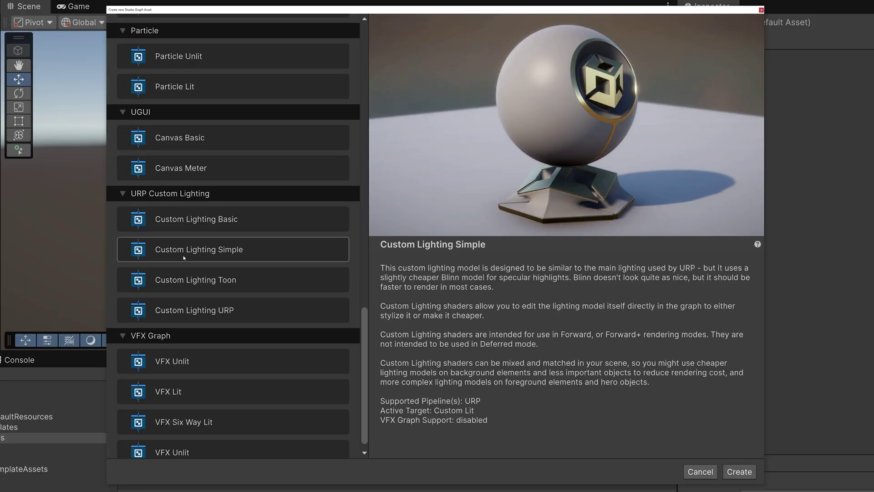
{"action": "left_click", "coordinate": [187, 282]}
{"action": "left_click", "coordinate": [189, 311]}
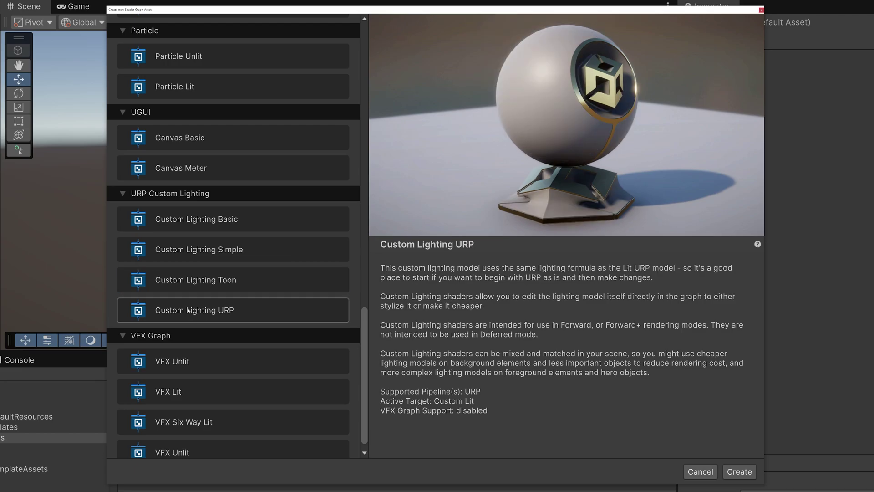
{"action": "left_click", "coordinate": [191, 271]}
{"action": "left_click", "coordinate": [192, 250]}
{"action": "left_click", "coordinate": [191, 222]}
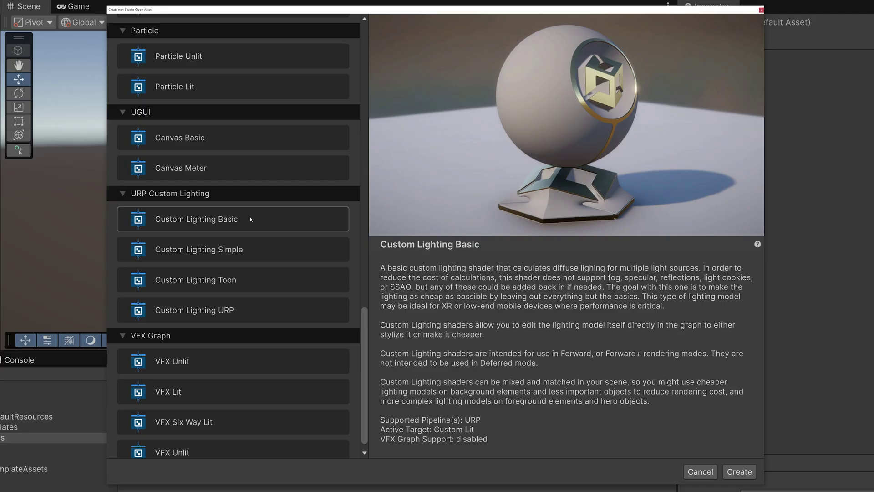
{"action": "left_click", "coordinate": [189, 311]}
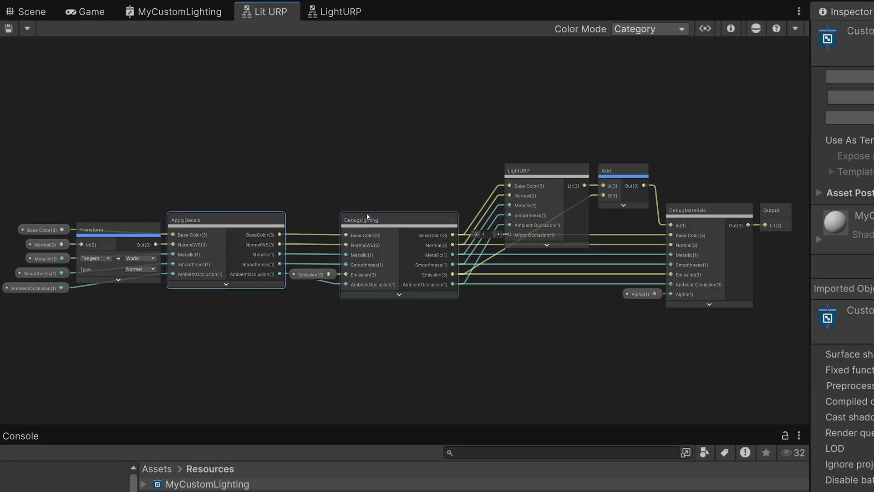
- Open the LightURP subgraph from the Lit URP graph and examine its lighting nodes
{"action": "scroll", "coordinate": [553, 176], "scroll_direction": "up", "scroll_amount": 5}
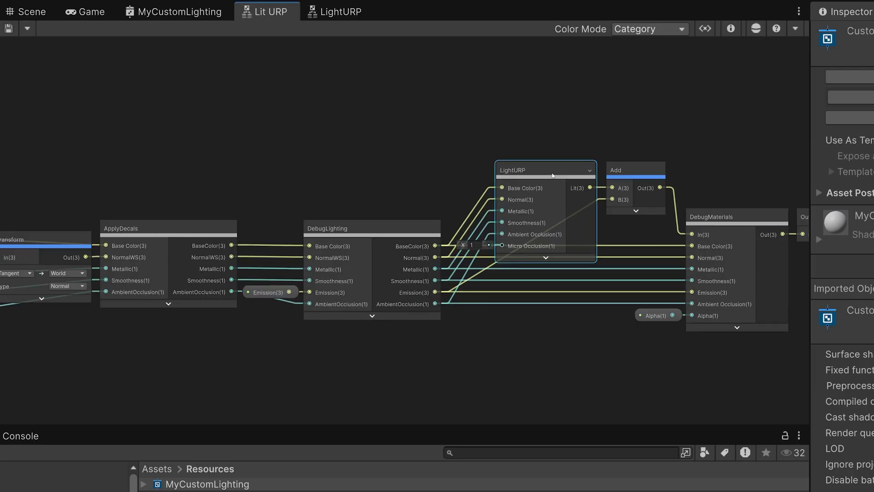
{"action": "double_click", "coordinate": [527, 172]}
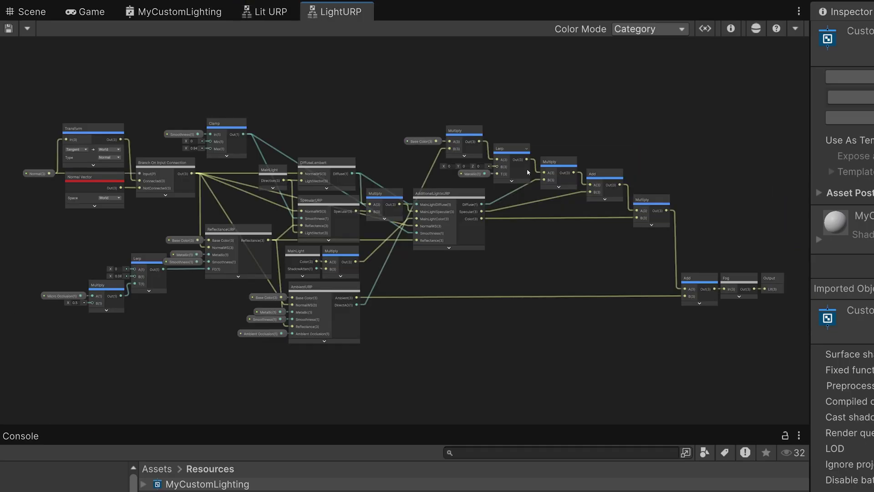
{"action": "scroll", "coordinate": [168, 166], "scroll_direction": "up", "scroll_amount": 4}
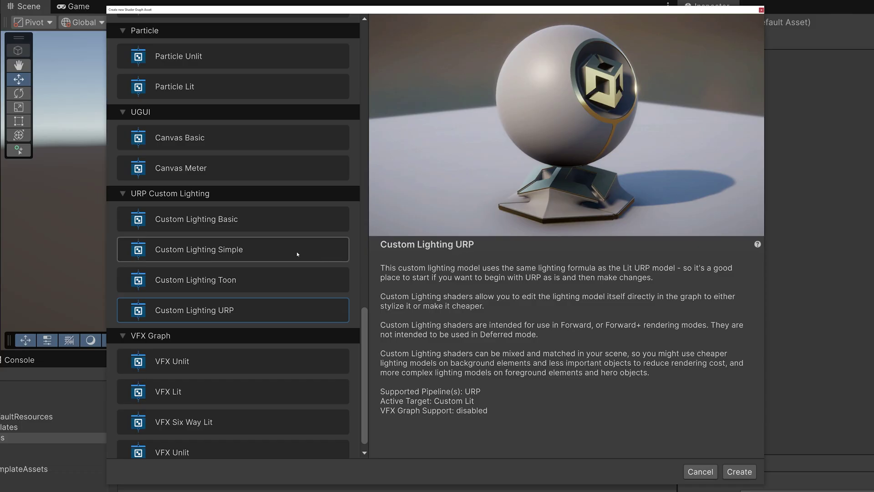
- Review the Custom Lighting Simple, Basic and Toon templates again, finishing on Custom Lighting Basic
{"action": "left_click", "coordinate": [226, 252]}
{"action": "left_click", "coordinate": [226, 222]}
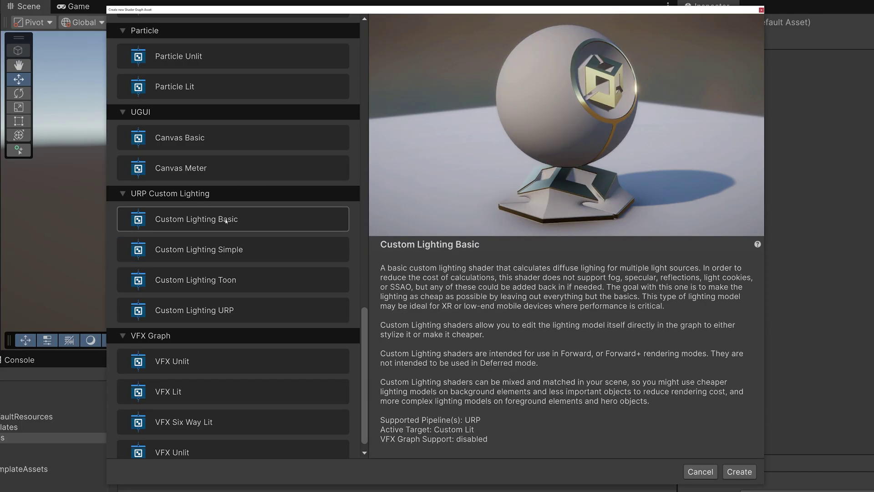
{"action": "left_click", "coordinate": [227, 251]}
{"action": "left_click", "coordinate": [228, 222]}
{"action": "left_click", "coordinate": [234, 251]}
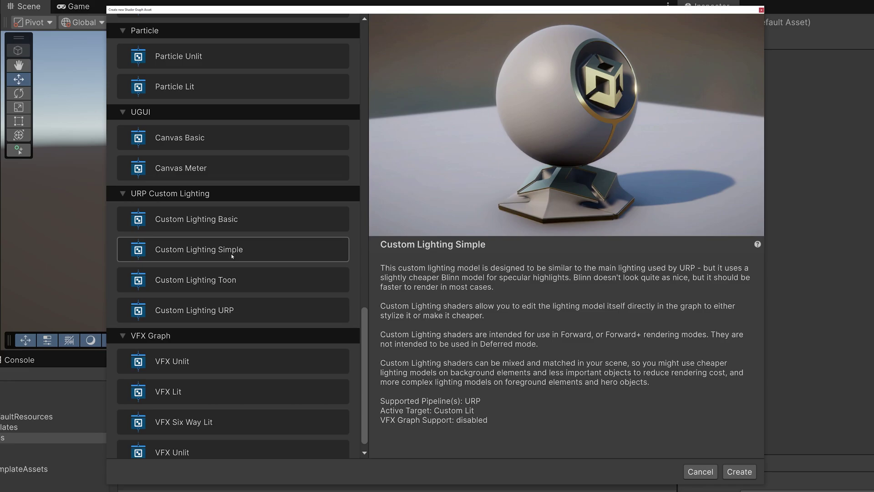
{"action": "left_click", "coordinate": [217, 285]}
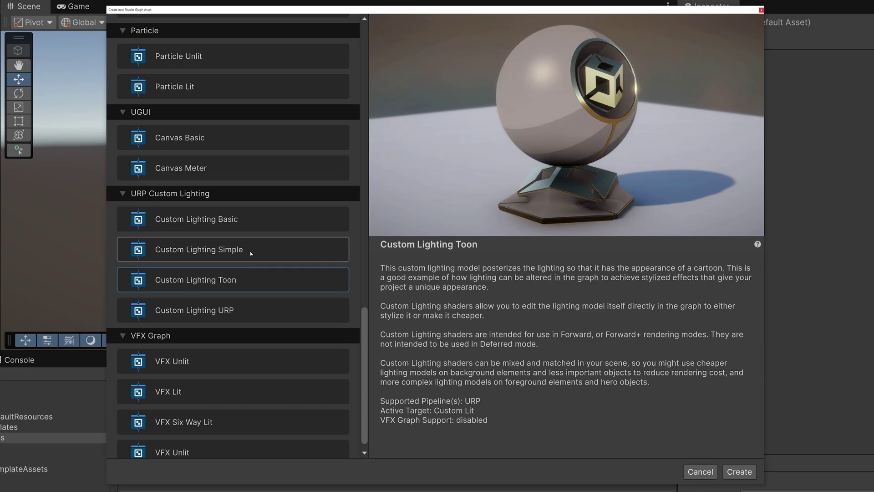
{"action": "left_click", "coordinate": [240, 223]}
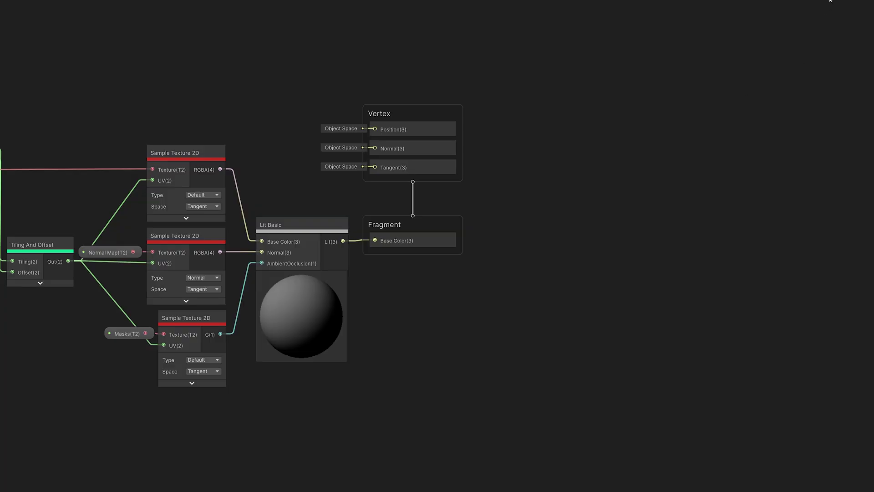
- Show the Graph Inspector's graph settings and open the Universal target's Material options
{"action": "left_click", "coordinate": [830, 1]}
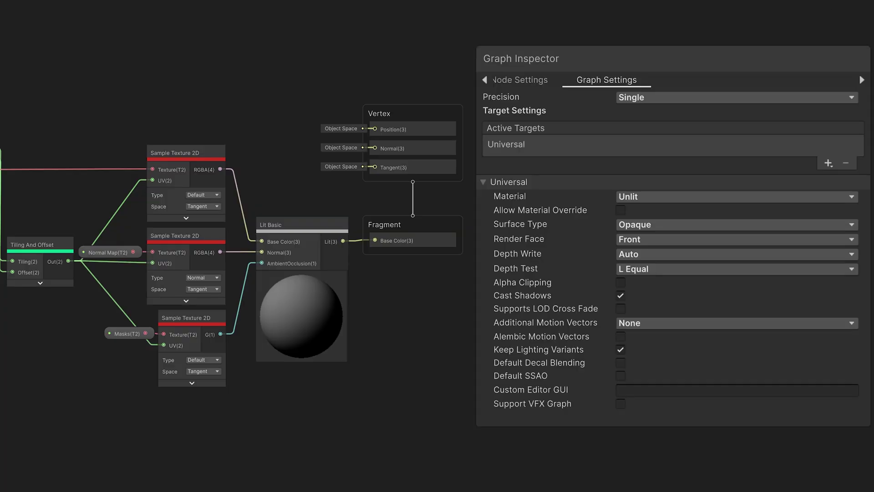
{"action": "left_click", "coordinate": [633, 197]}
{"action": "left_click", "coordinate": [633, 197]}
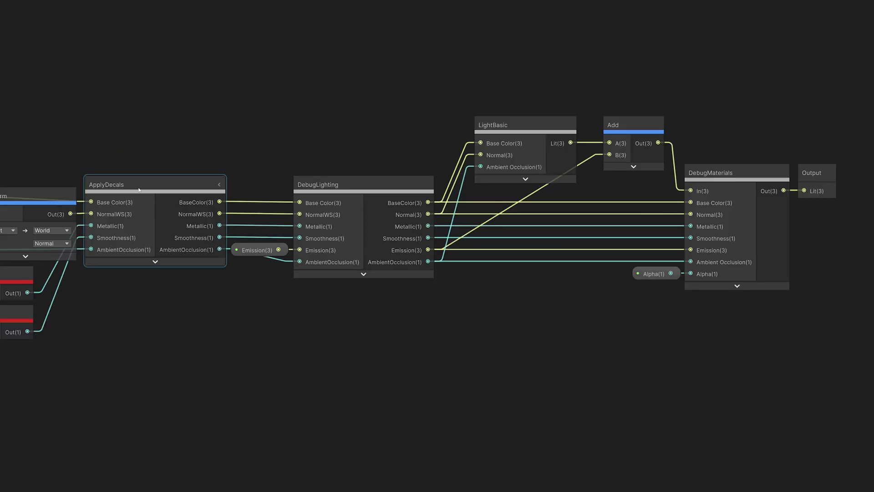
- Examine the ApplyDecals, DebugLighting, LightBasic and DebugMaterials nodes in the lighting model graph in turn
{"action": "left_click", "coordinate": [134, 186]}
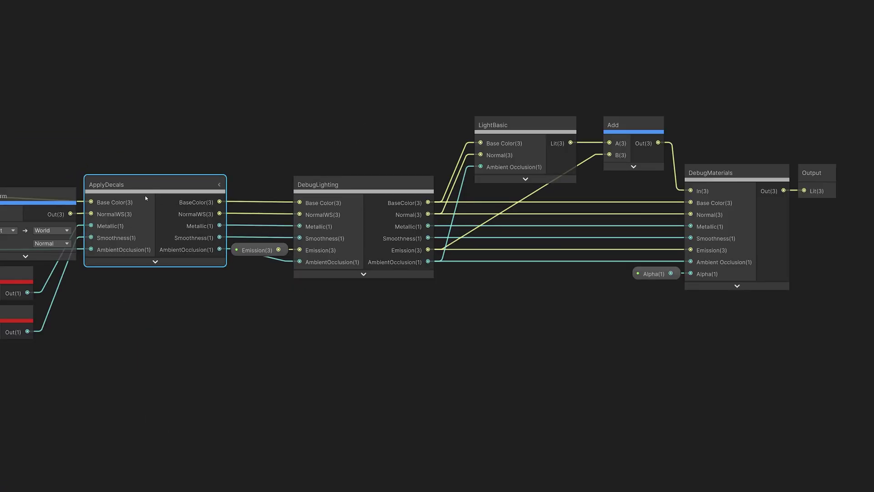
{"action": "left_click", "coordinate": [355, 188]}
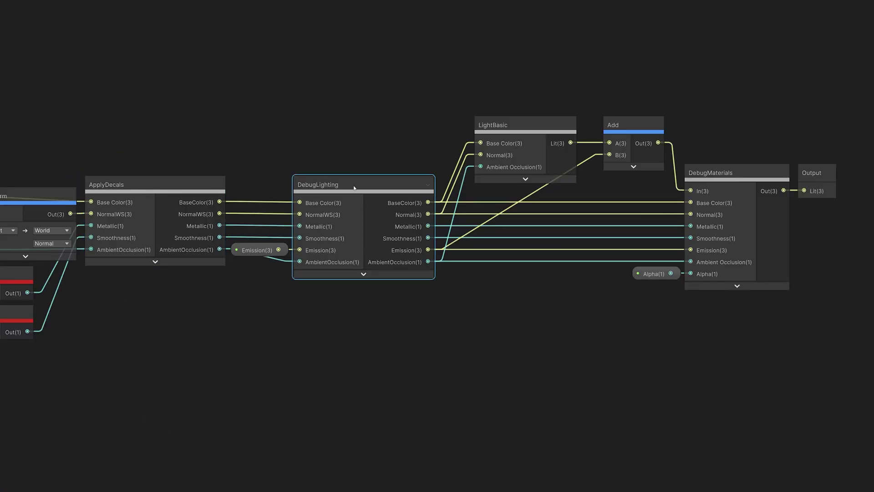
{"action": "key", "text": "Escape"}
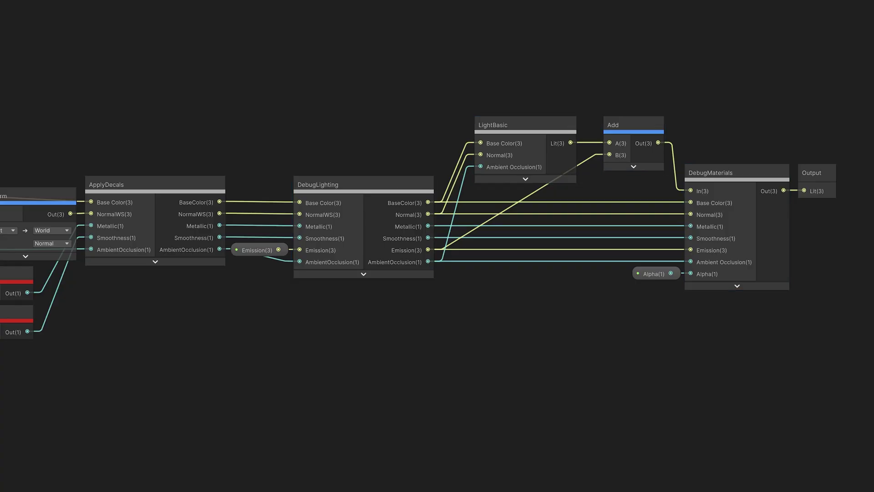
{"action": "left_click", "coordinate": [517, 125]}
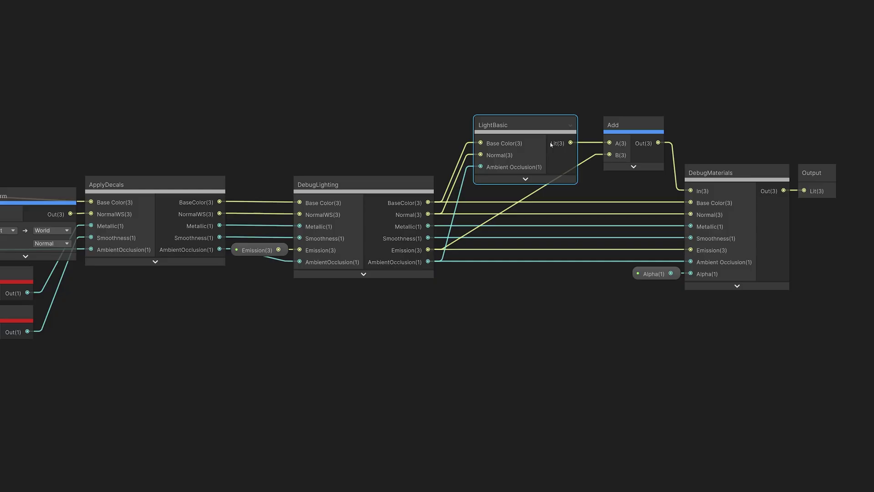
{"action": "left_click", "coordinate": [744, 173]}
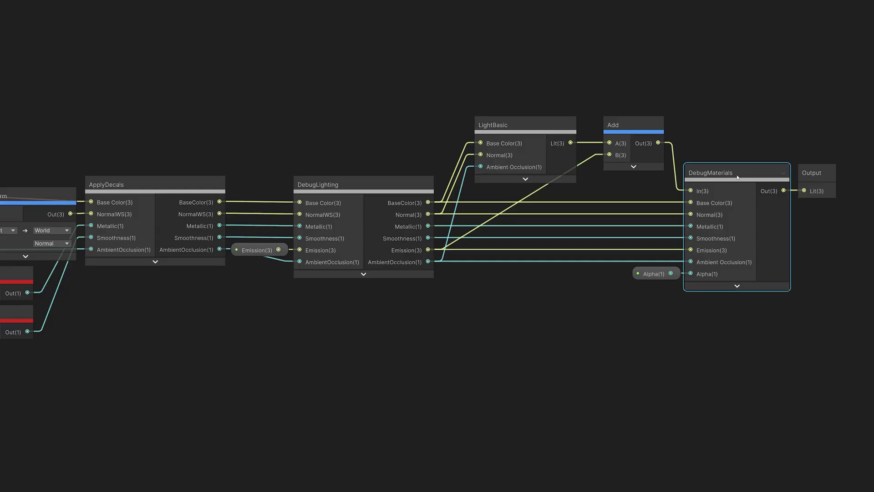
{"action": "left_click", "coordinate": [714, 124]}
- Highlight the DebugLighting and DebugMaterials nodes as a pair, and check the ApplyDecals node
{"action": "left_click", "coordinate": [357, 184]}
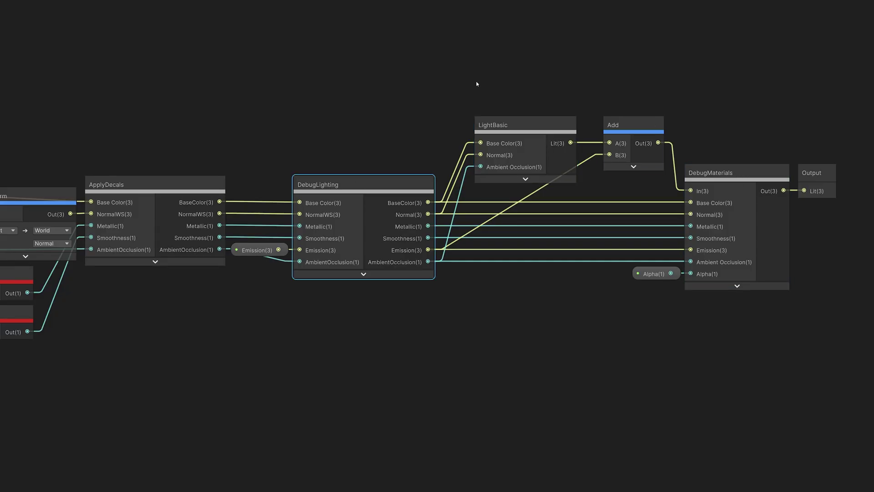
{"action": "left_click", "coordinate": [719, 165]}
{"action": "left_click", "coordinate": [363, 187]}
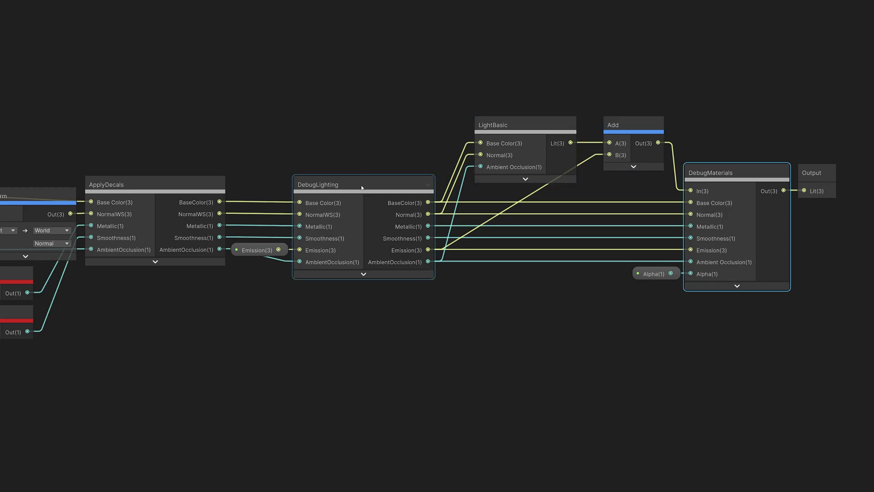
{"action": "left_click", "coordinate": [726, 178]}
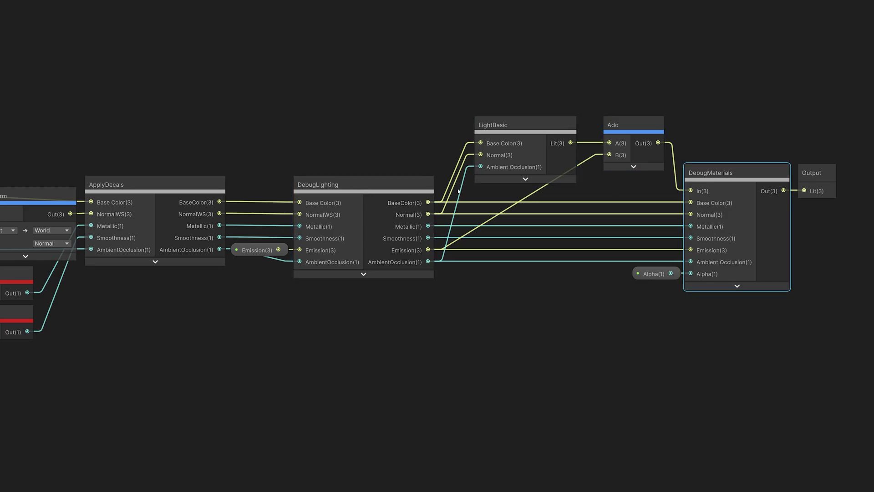
{"action": "left_click", "coordinate": [361, 191]}
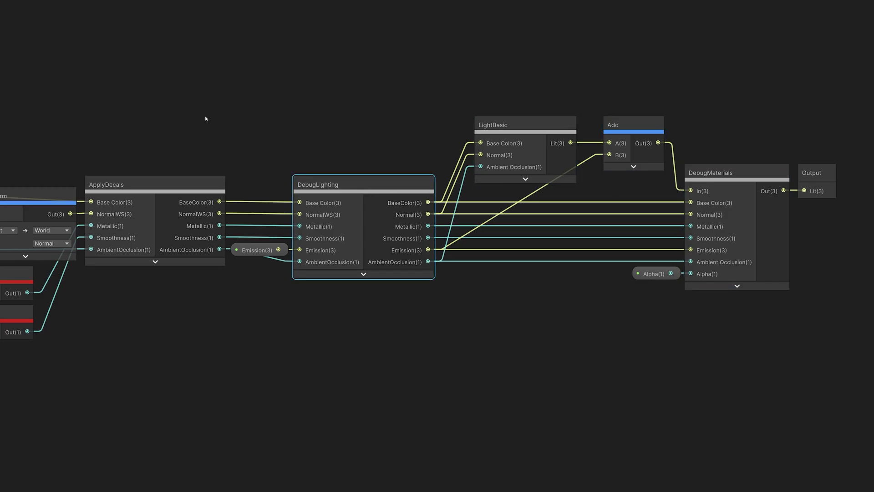
{"action": "left_click", "coordinate": [180, 238]}
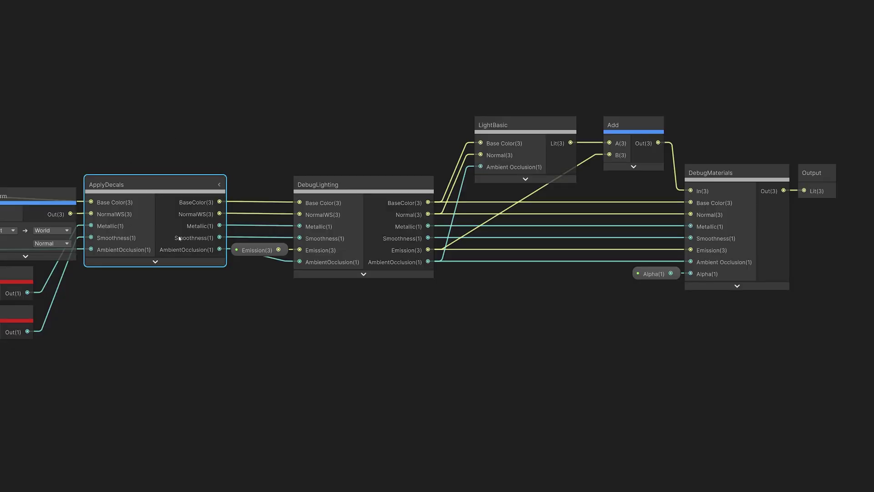
{"action": "left_click", "coordinate": [153, 124]}
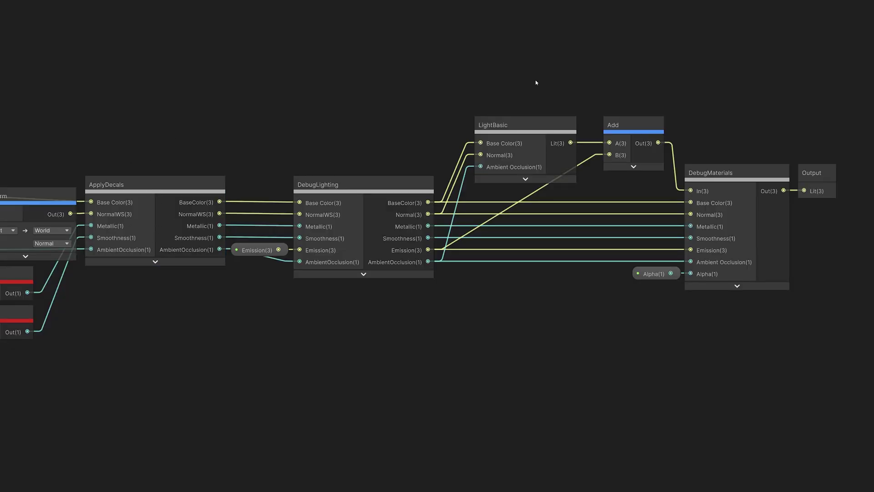
- Open the LightBasic subgraph and inspect its DiffuseLambert and AmbientBasic nodes
{"action": "left_click", "coordinate": [528, 129]}
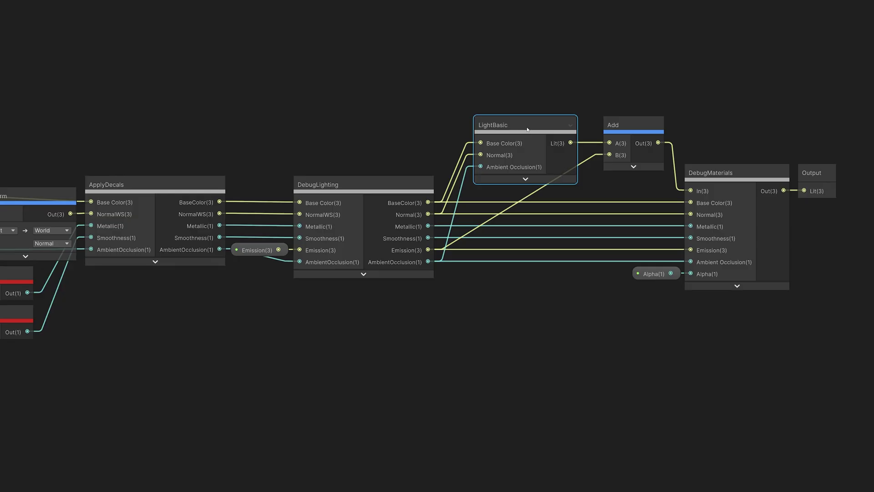
{"action": "scroll", "coordinate": [528, 130], "scroll_direction": "up", "scroll_amount": 5}
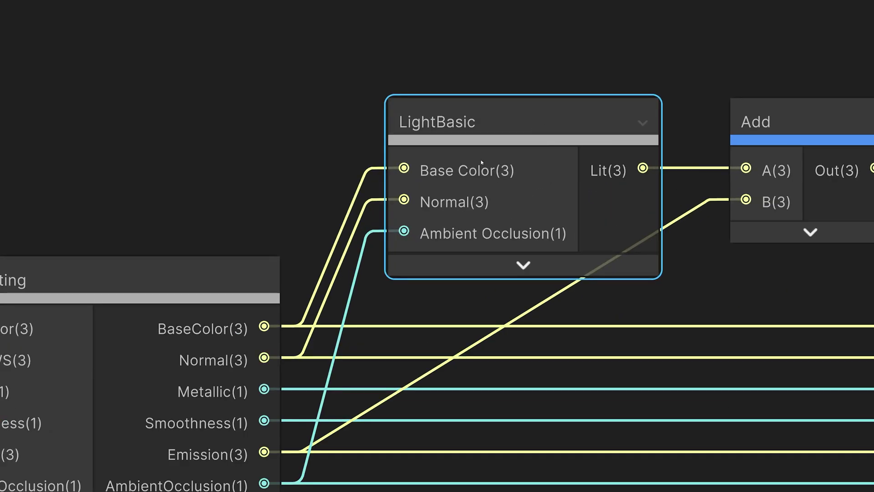
{"action": "double_click", "coordinate": [529, 193]}
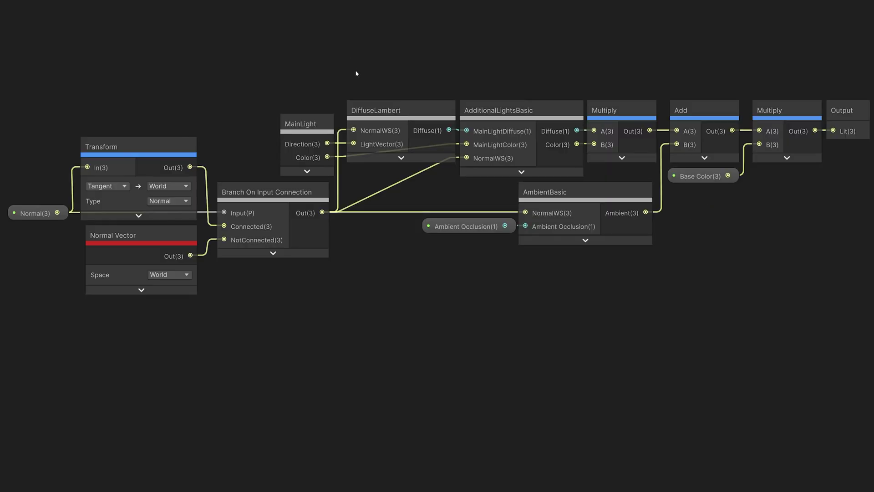
{"action": "left_click", "coordinate": [393, 112]}
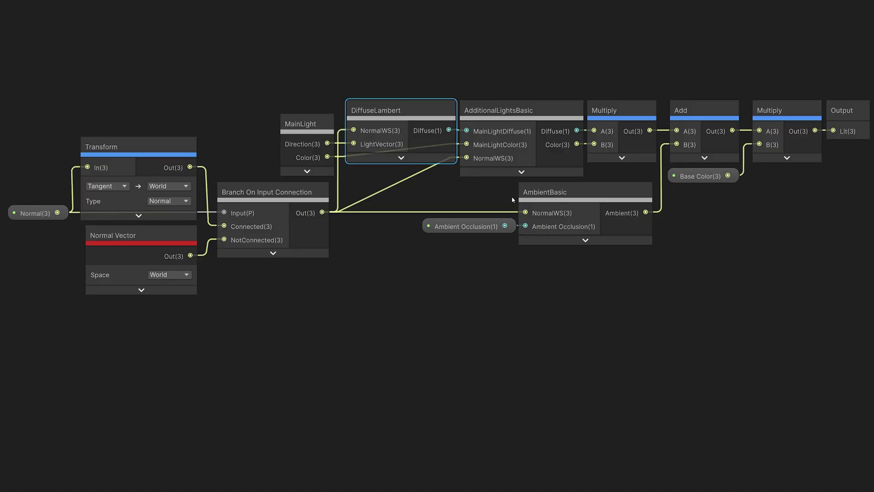
{"action": "left_click", "coordinate": [560, 196]}
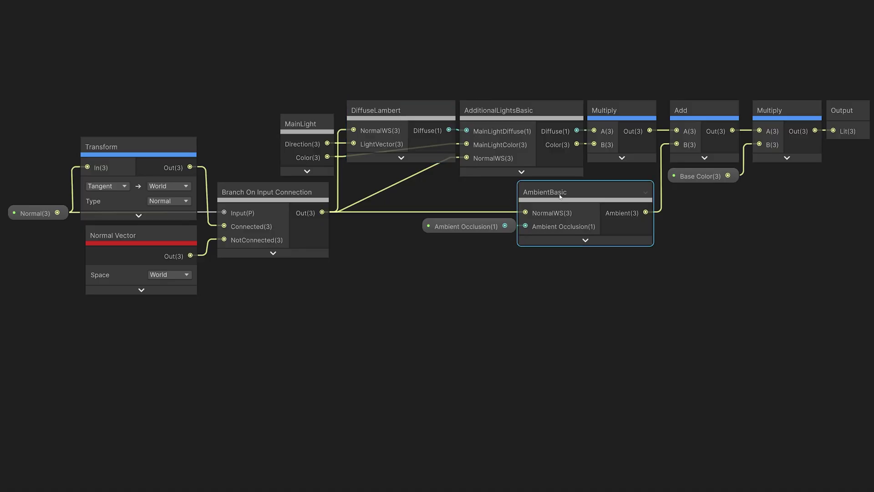
- Bring up the node creation list and expand the Lighting category's Components and Light Models groups
{"action": "left_click", "coordinate": [324, 53]}
{"action": "key", "text": "space"}
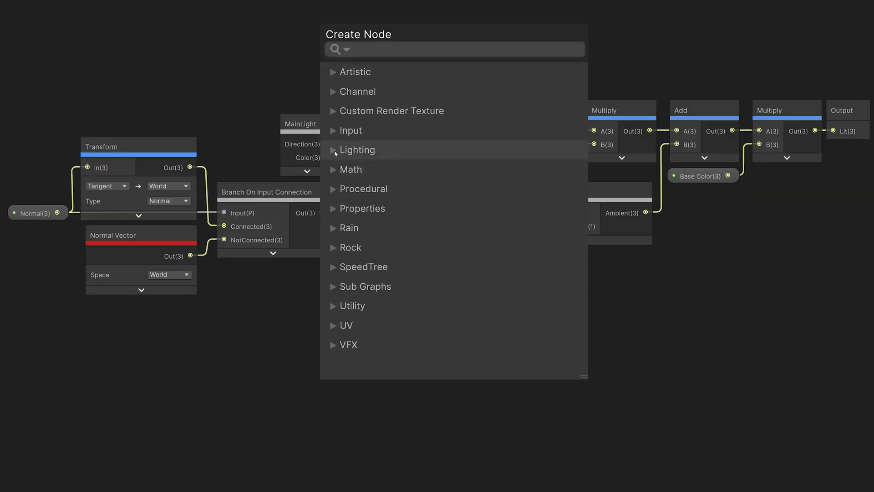
{"action": "left_click", "coordinate": [334, 151]}
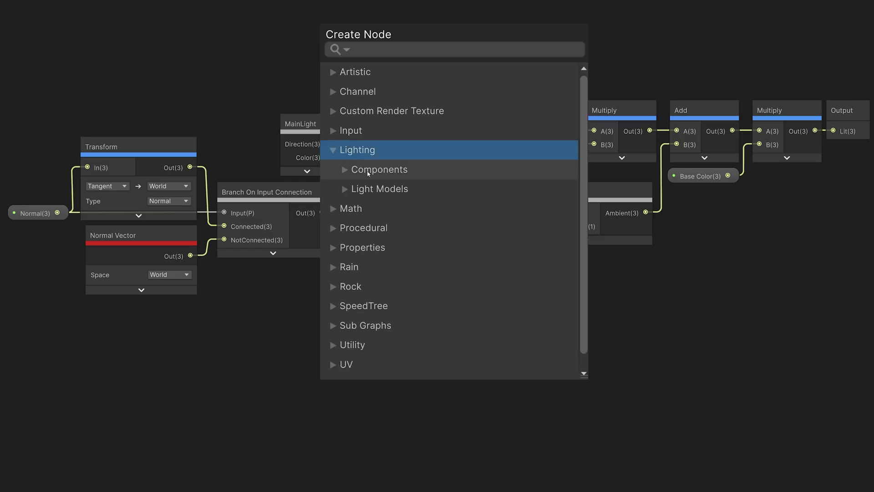
{"action": "left_click", "coordinate": [345, 189]}
{"action": "left_click", "coordinate": [345, 170]}
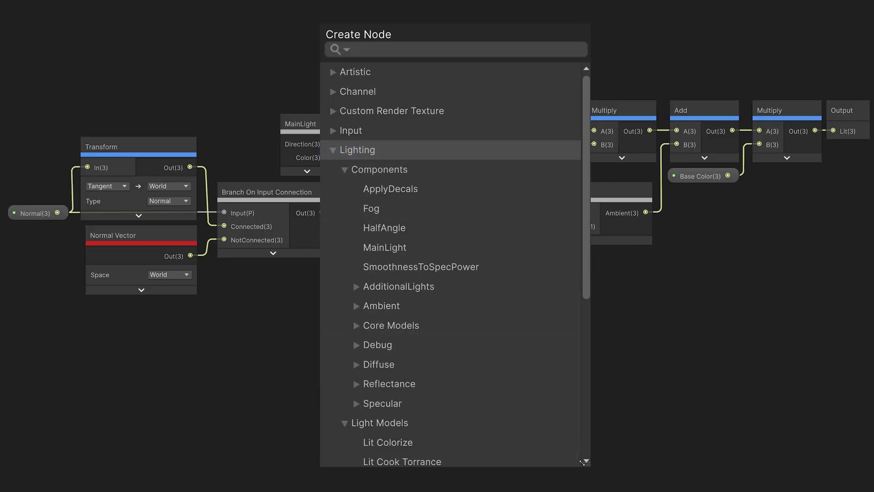
- Examine the Lighting category's light models and its Diffuse, Specular, Ambient, Fog and Reflectance components, then close the node list
{"action": "scroll", "coordinate": [514, 331], "scroll_direction": "down", "scroll_amount": 3}
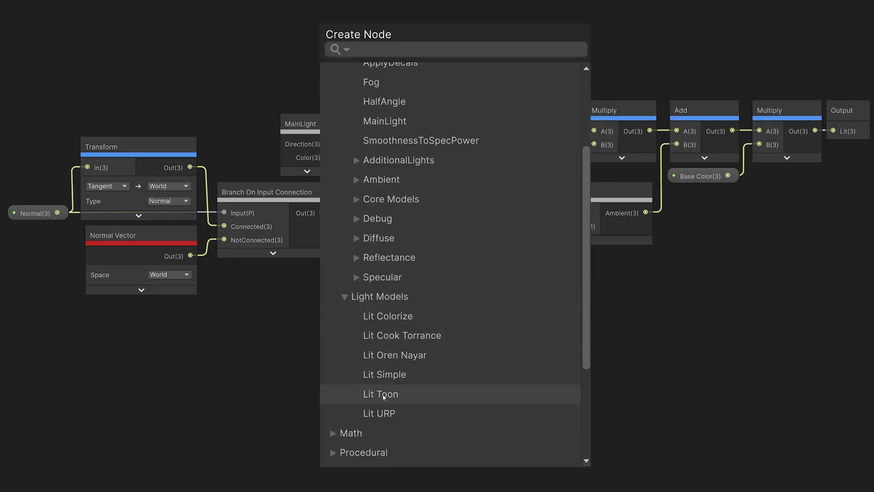
{"action": "scroll", "coordinate": [382, 303], "scroll_direction": "up", "scroll_amount": 3}
{"action": "scroll", "coordinate": [381, 303], "scroll_direction": "down", "scroll_amount": 1}
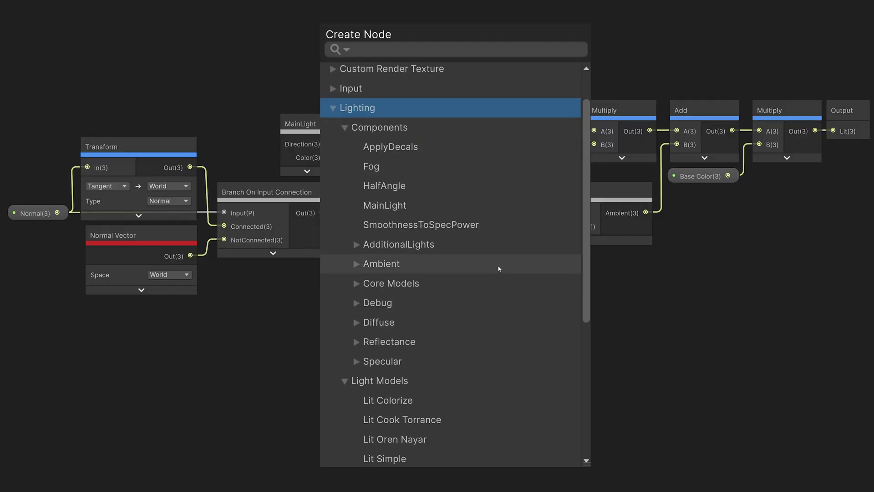
{"action": "left_click", "coordinate": [378, 327]}
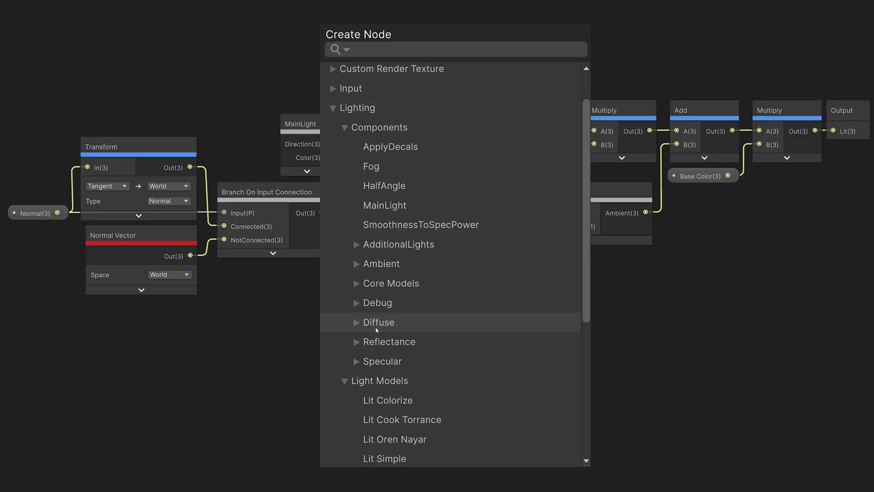
{"action": "left_click", "coordinate": [379, 361]}
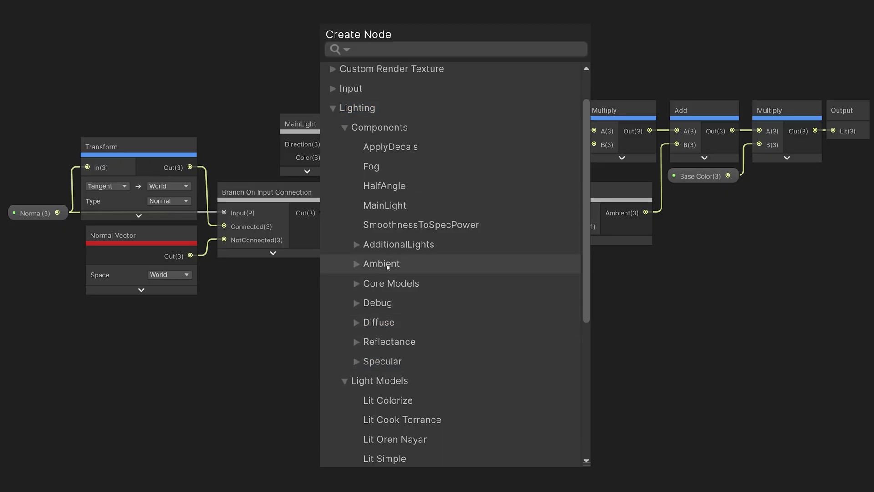
{"action": "left_click", "coordinate": [388, 266]}
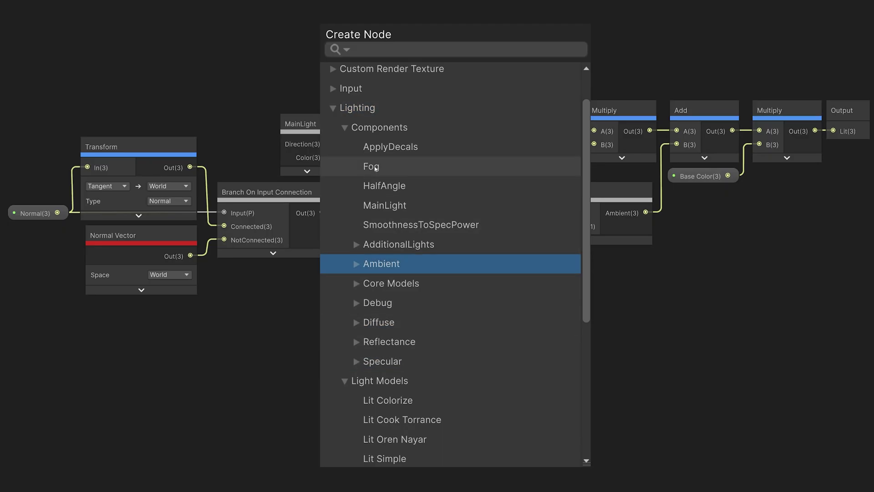
{"action": "left_click", "coordinate": [379, 168]}
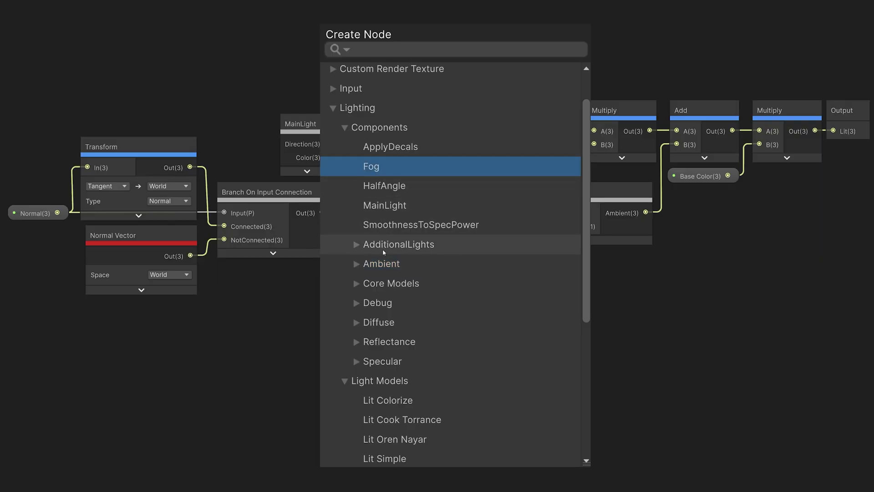
{"action": "left_click", "coordinate": [372, 342]}
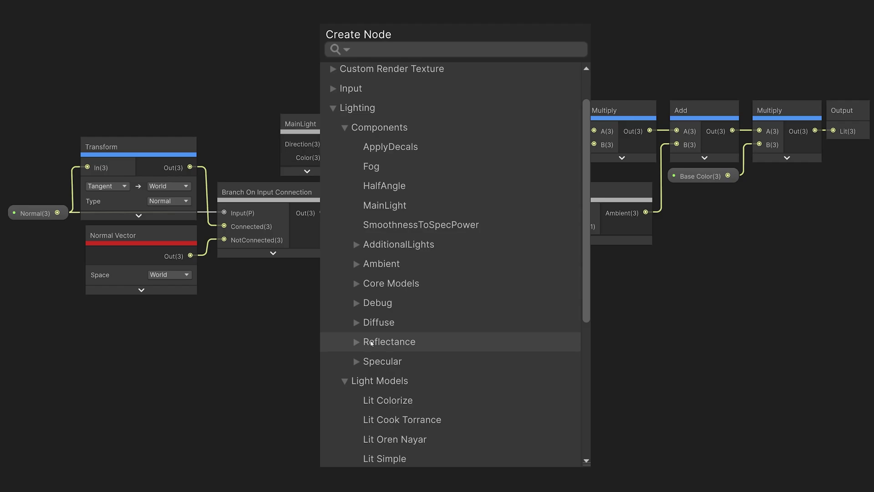
{"action": "left_click", "coordinate": [372, 343]}
{"action": "key", "text": "Escape"}
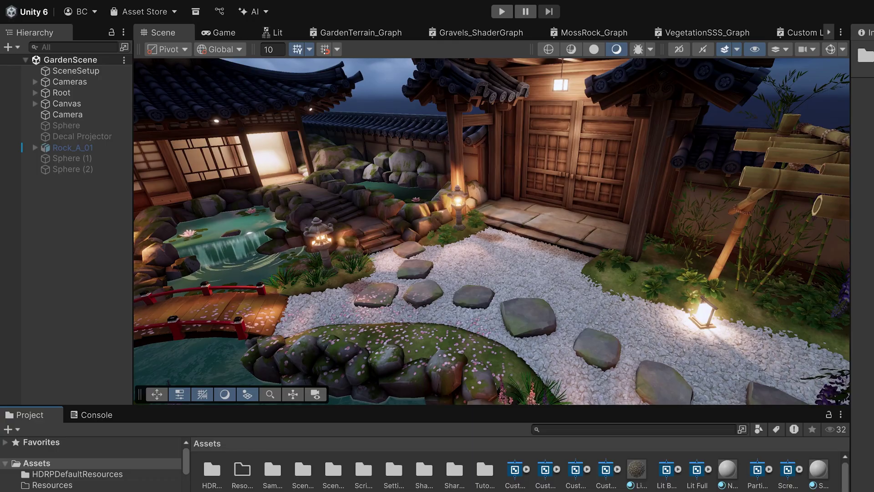
- Start a new shader graph from a template in the Assets folder and browse down the template list
{"action": "right_click", "coordinate": [430, 456]}
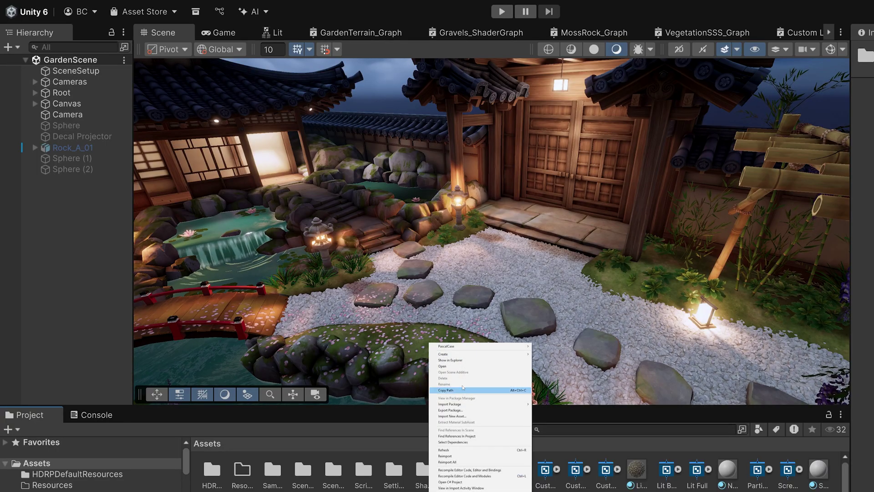
{"action": "mouse_move", "coordinate": [478, 354]}
{"action": "mouse_move", "coordinate": [550, 434]}
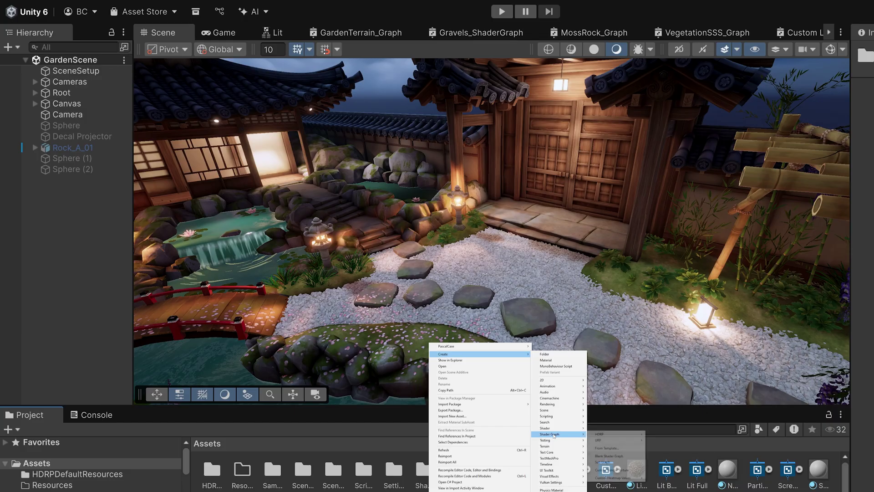
{"action": "left_click", "coordinate": [615, 448]}
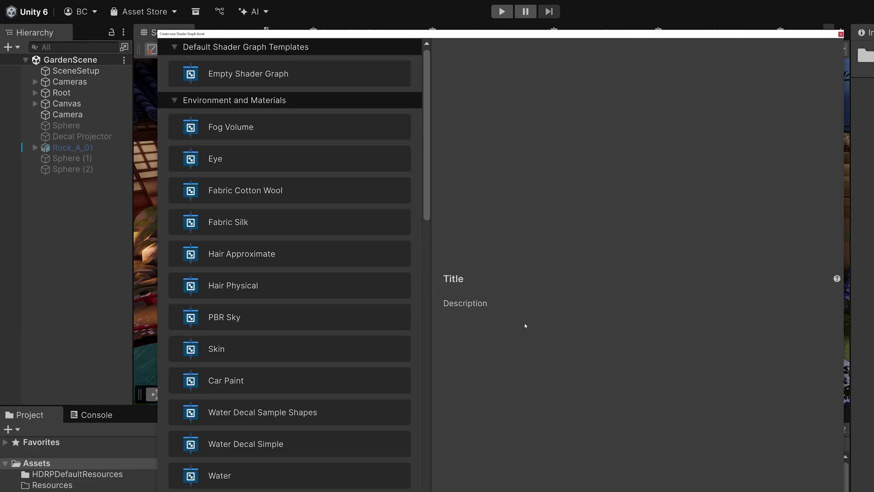
{"action": "left_click_drag", "start_coordinate": [425, 179], "coordinate": [427, 467]}
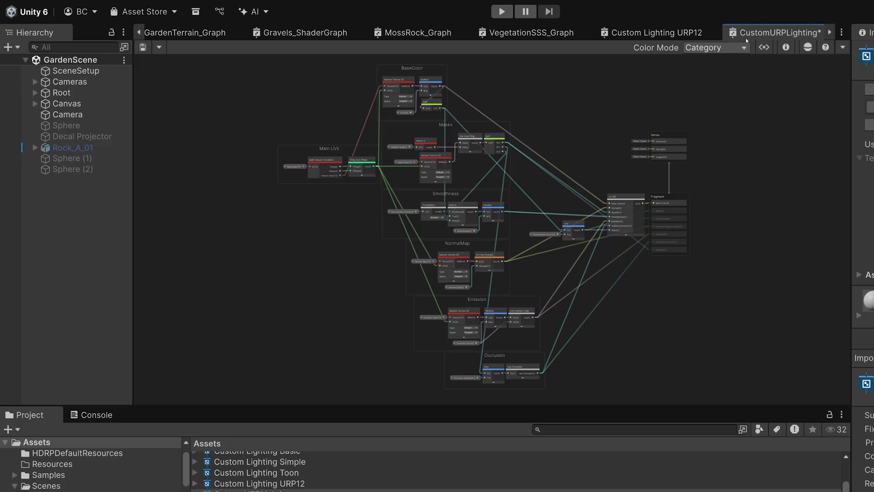
- Open the Custom Lighting group among the shaders available for the BambooStructure_01_Mat material
{"action": "left_click", "coordinate": [829, 32]}
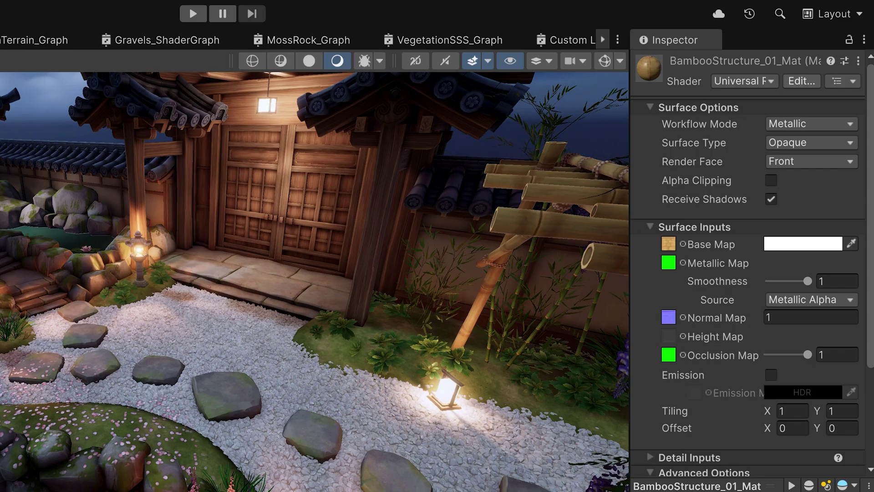
{"action": "left_click", "coordinate": [743, 81]}
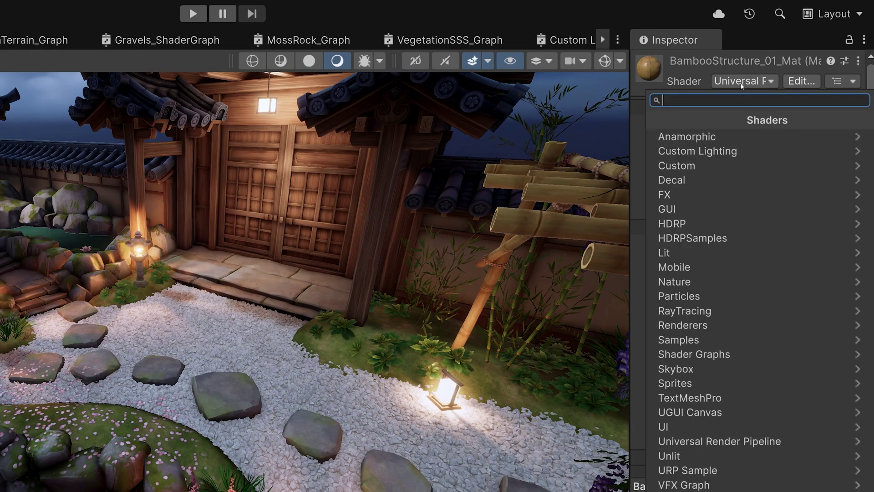
{"action": "left_click", "coordinate": [693, 152]}
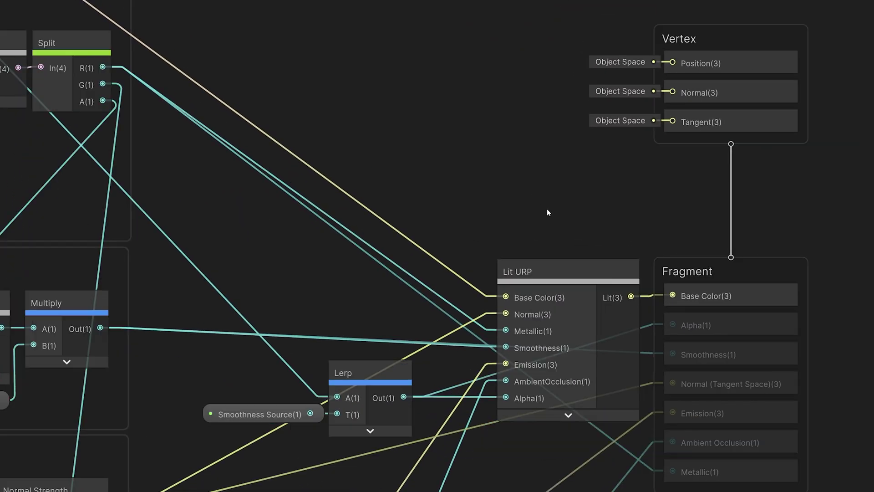
- Add a Lit Basic node from the Lighting category's Light Models and collapse its preview
{"action": "key", "text": "space"}
{"action": "left_click", "coordinate": [467, 172]}
{"action": "scroll", "coordinate": [510, 150], "scroll_direction": "down", "scroll_amount": 3}
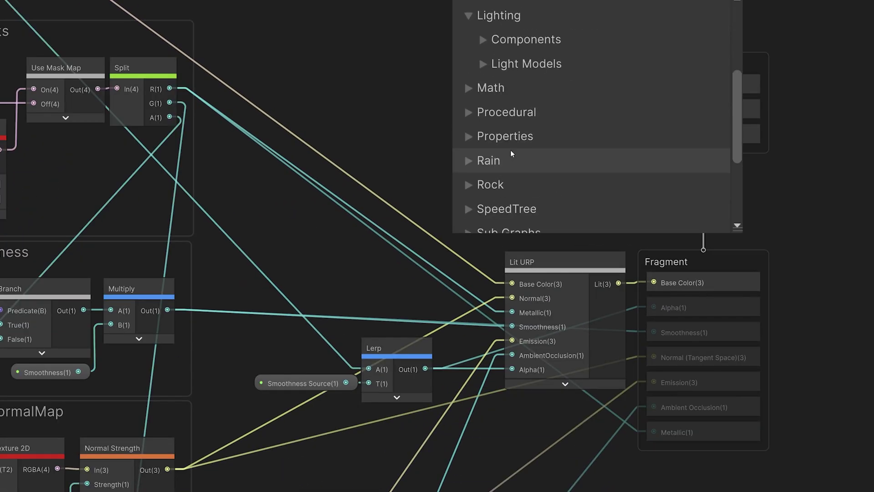
{"action": "scroll", "coordinate": [510, 149], "scroll_direction": "up", "scroll_amount": 1}
{"action": "left_click", "coordinate": [482, 117]}
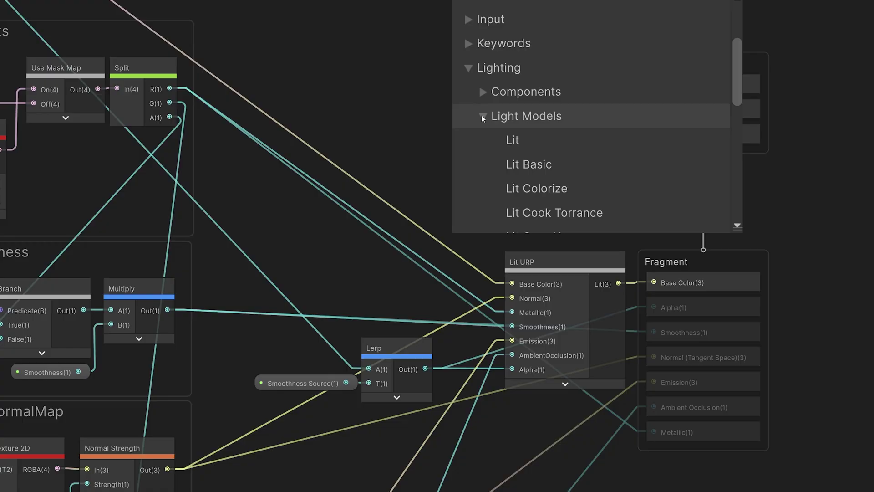
{"action": "left_click", "coordinate": [538, 165]}
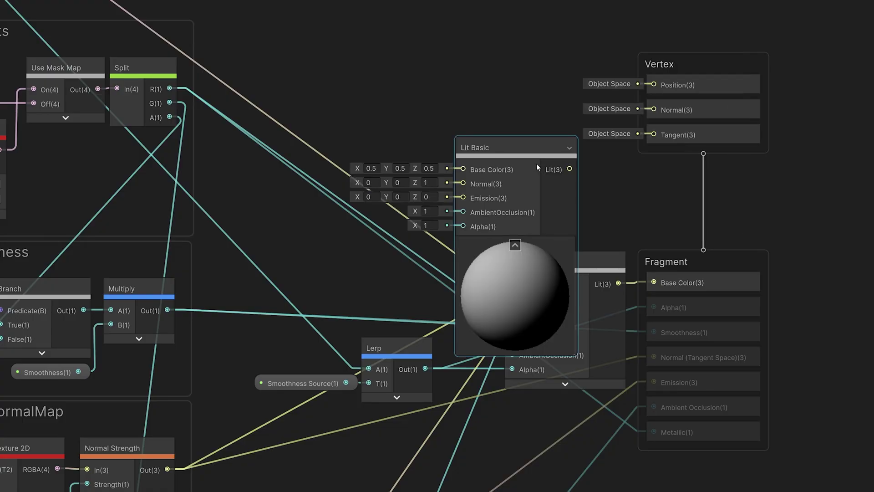
{"action": "left_click", "coordinate": [515, 245]}
- Wire base color, normal, emission, ambient occlusion and alpha into Lit Basic, and its Lit output into the fragment's Base Color
{"action": "scroll", "coordinate": [507, 211], "scroll_direction": "down", "scroll_amount": 3}
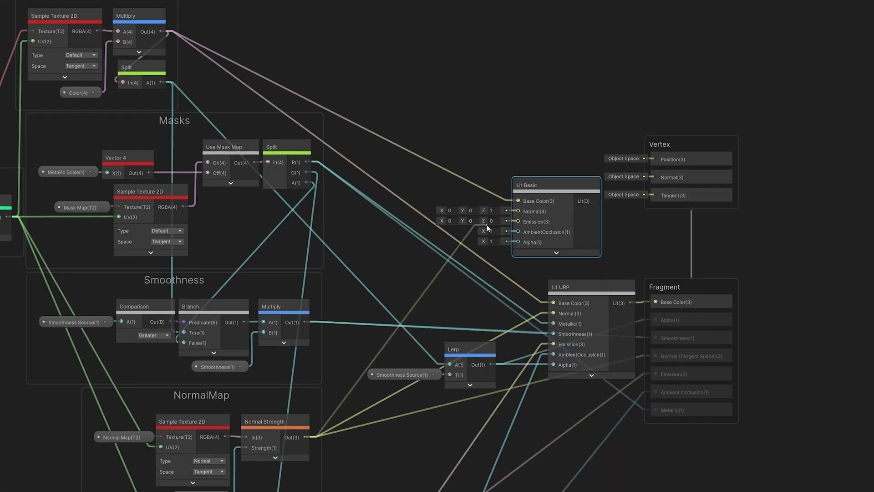
{"action": "scroll", "coordinate": [471, 185], "scroll_direction": "down", "scroll_amount": 8}
{"action": "scroll", "coordinate": [440, 244], "scroll_direction": "up", "scroll_amount": 9}
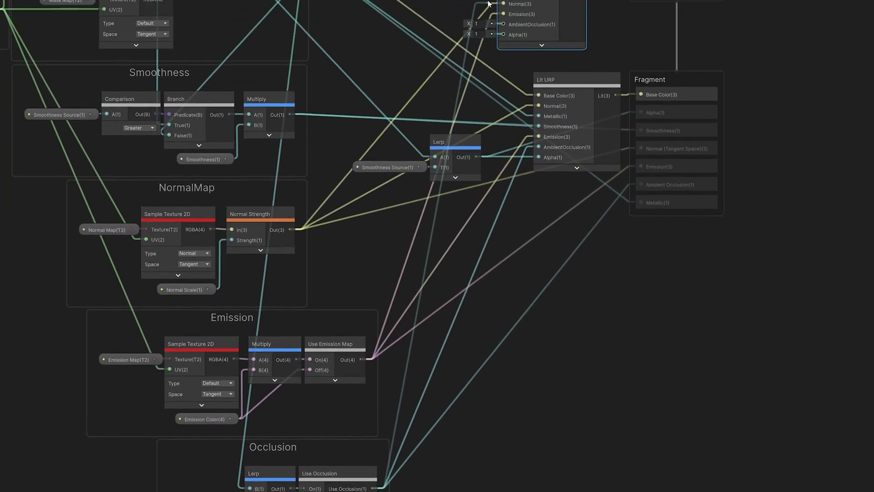
{"action": "left_click_drag", "start_coordinate": [476, 235], "coordinate": [503, 117]}
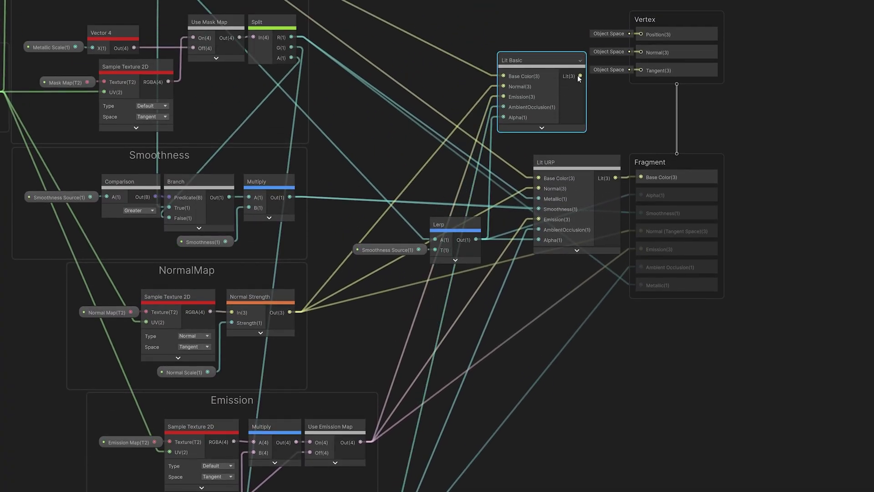
{"action": "left_click_drag", "start_coordinate": [580, 81], "coordinate": [641, 183]}
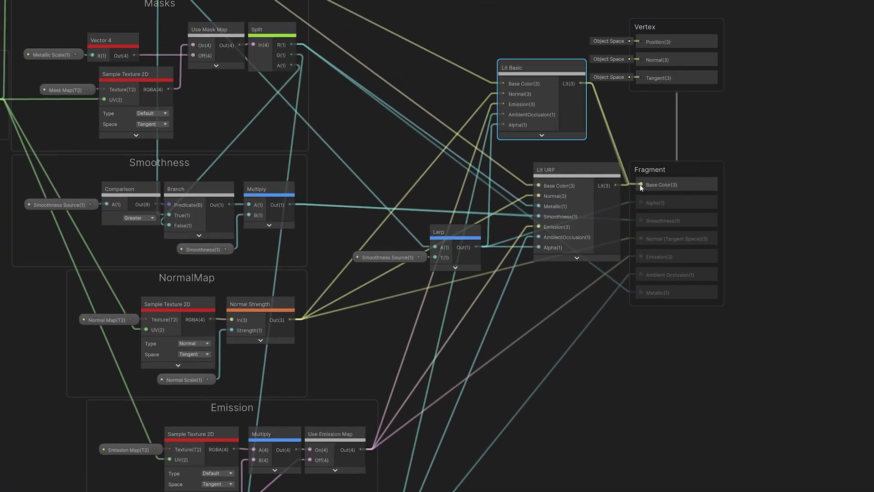
- Delete the Lit URP node and move the Lit Basic node into its place
{"action": "left_click", "coordinate": [576, 168]}
{"action": "key", "text": "Delete"}
{"action": "left_click_drag", "start_coordinate": [529, 75], "coordinate": [557, 185]}
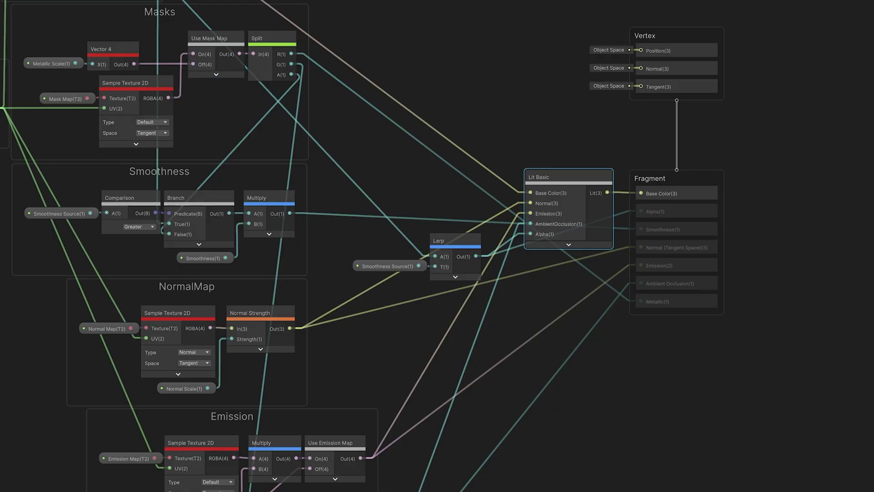
- Add a Lit Toon node from the Light Models, collapse its preview and place it just above Lit Basic
{"action": "left_click", "coordinate": [97, 32]}
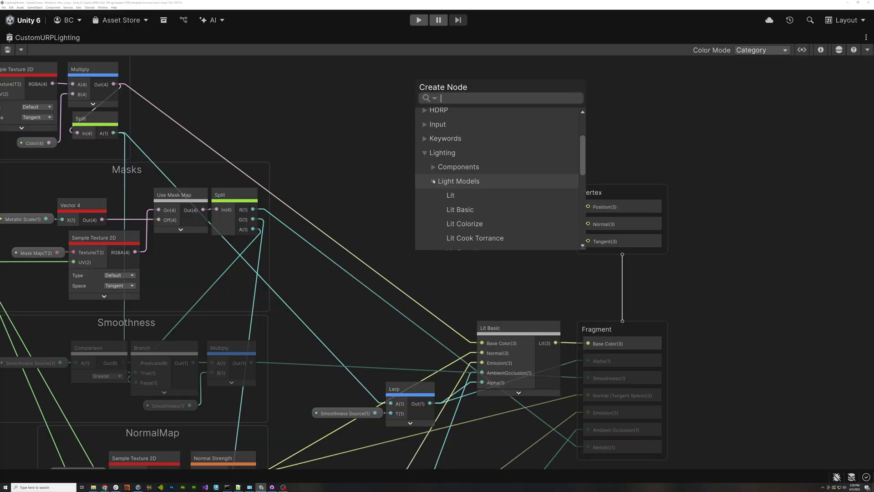
{"action": "scroll", "coordinate": [433, 182], "scroll_direction": "down", "scroll_amount": 3}
{"action": "left_click", "coordinate": [457, 219]}
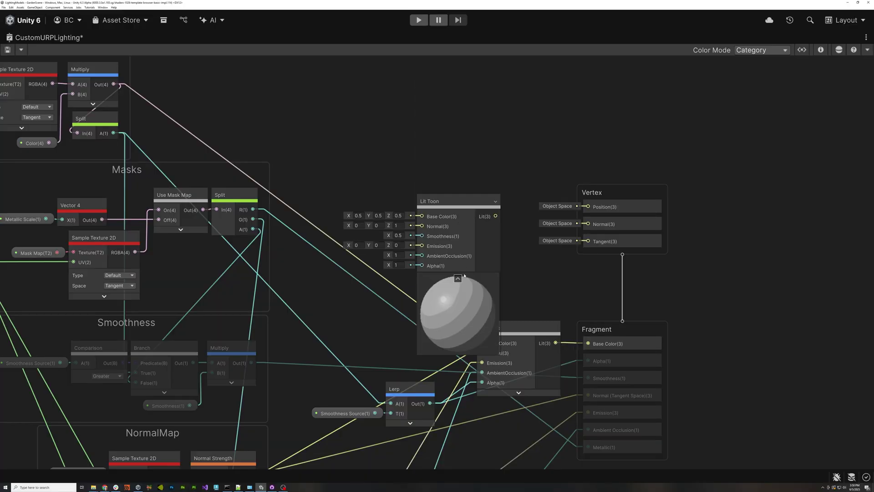
{"action": "left_click", "coordinate": [458, 278]}
{"action": "left_click_drag", "start_coordinate": [462, 204], "coordinate": [516, 241]}
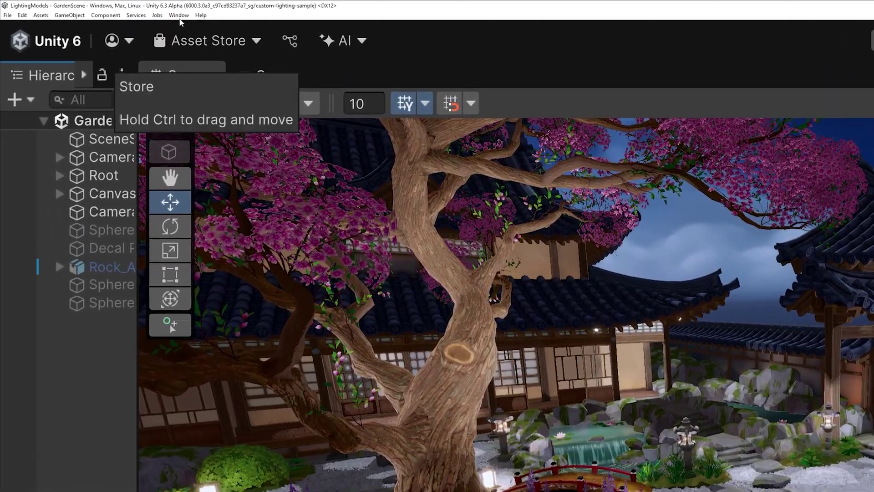
- Open the Package Manager and look through the samples of the Shader Graph package
{"action": "left_click", "coordinate": [104, 11]}
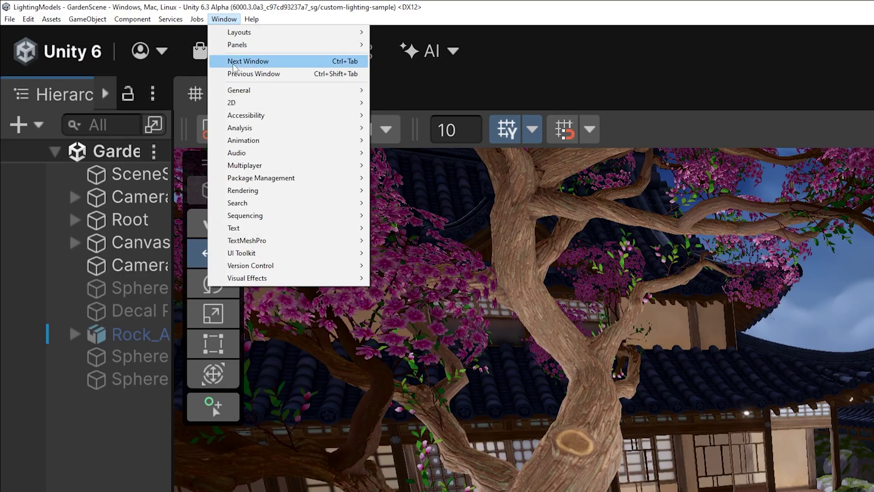
{"action": "mouse_move", "coordinate": [258, 180]}
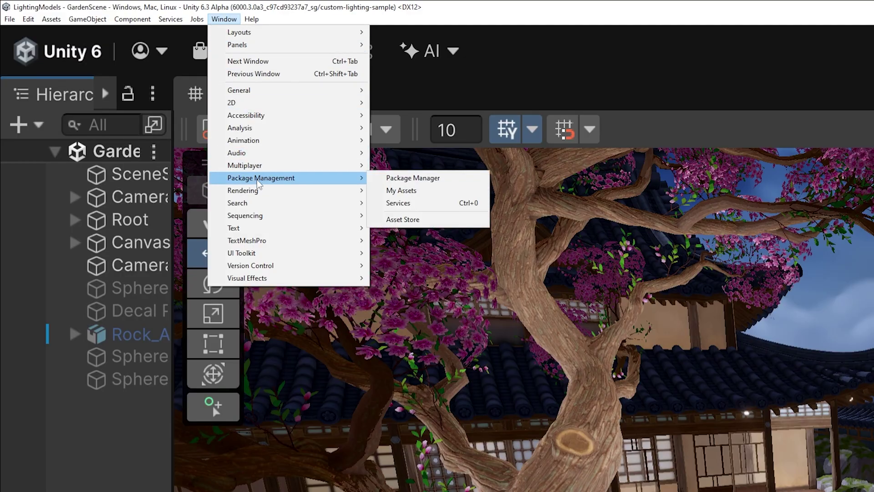
{"action": "left_click", "coordinate": [419, 179]}
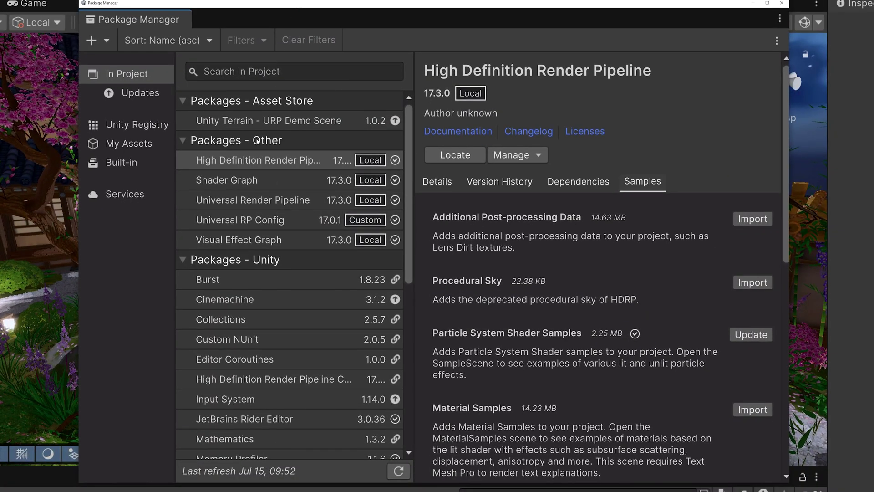
{"action": "left_click", "coordinate": [230, 184]}
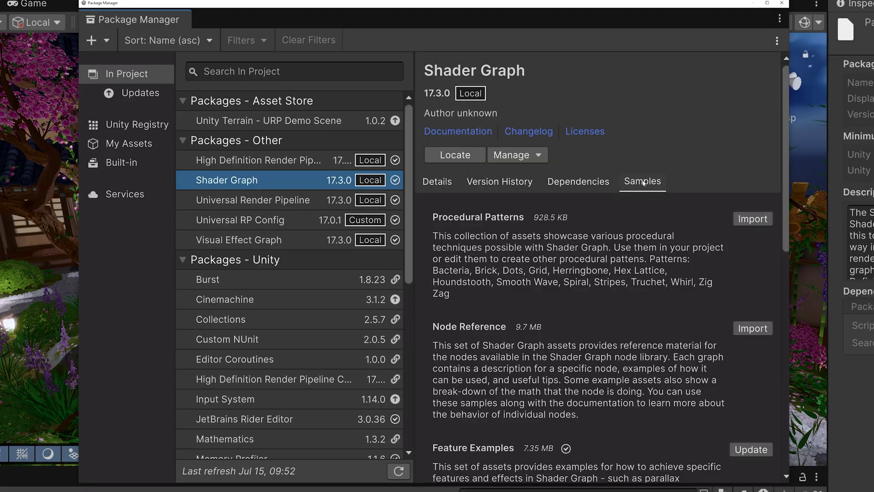
{"action": "left_click_drag", "start_coordinate": [785, 118], "coordinate": [785, 352]}
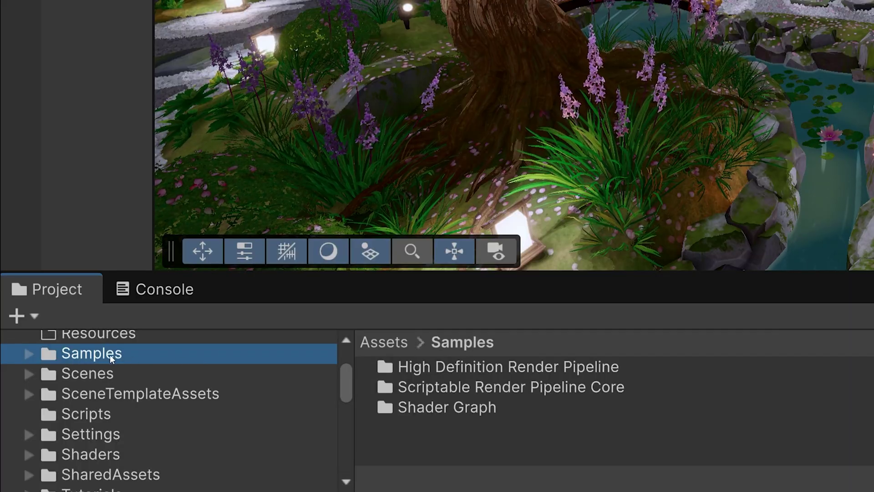
- Open the Custom Lighting folder inside the project's Samples, Shader Graph, 17.3.0 folders
{"action": "left_click", "coordinate": [28, 353]}
{"action": "left_click", "coordinate": [96, 413]}
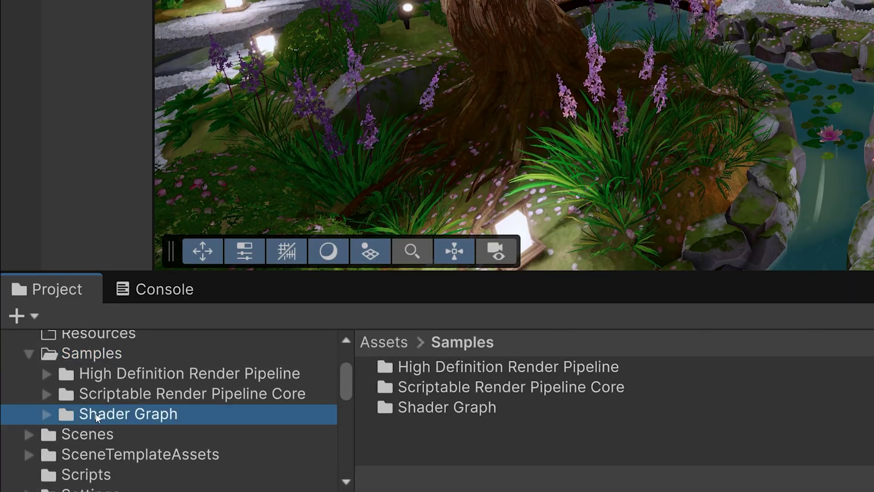
{"action": "left_click", "coordinate": [47, 412]}
{"action": "left_click", "coordinate": [118, 453]}
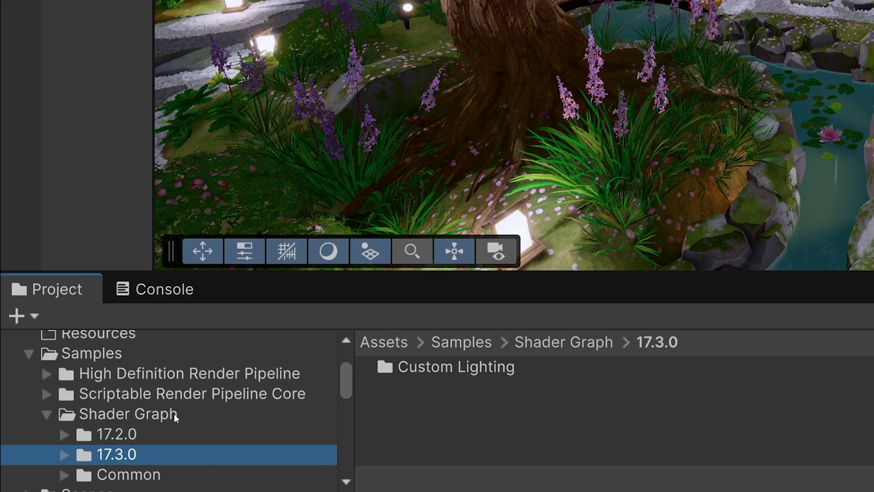
{"action": "scroll", "coordinate": [101, 401], "scroll_direction": "down", "scroll_amount": 3}
{"action": "left_click", "coordinate": [64, 379]}
{"action": "left_click", "coordinate": [146, 400]}
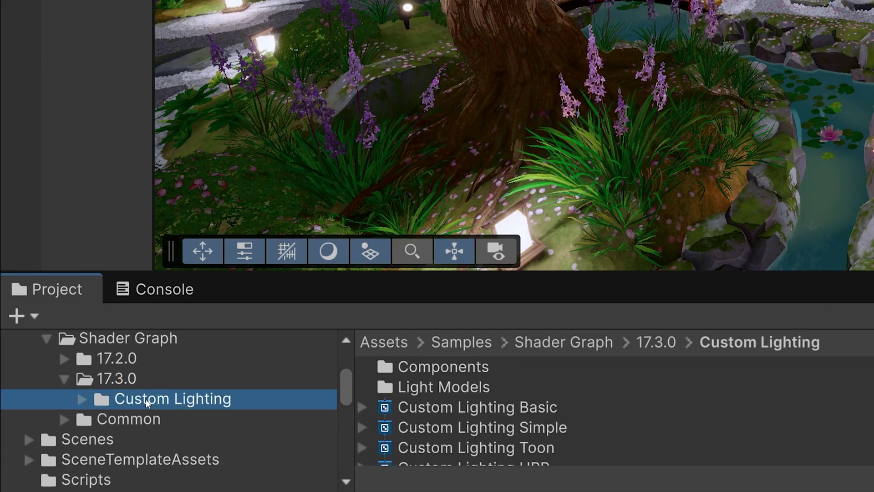
- Bring up the shader graph template browser from the Custom Lighting samples folder and look through its templates
{"action": "right_click", "coordinate": [545, 407]}
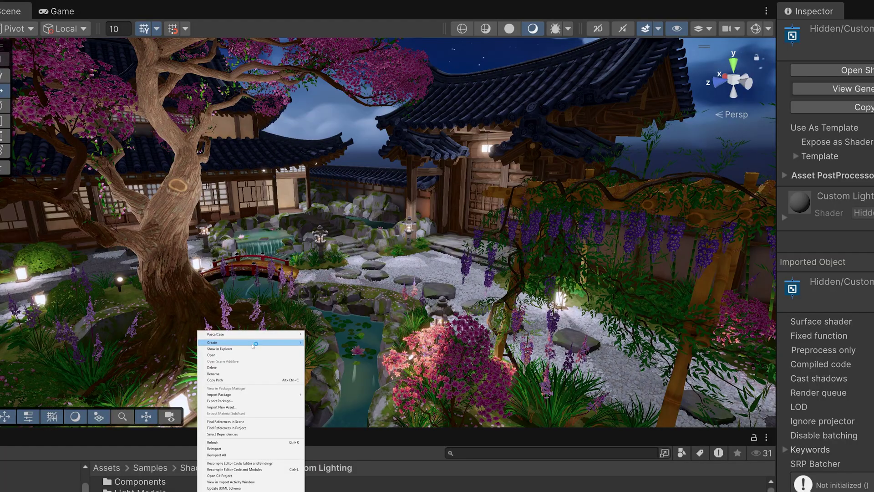
{"action": "mouse_move", "coordinate": [255, 342]}
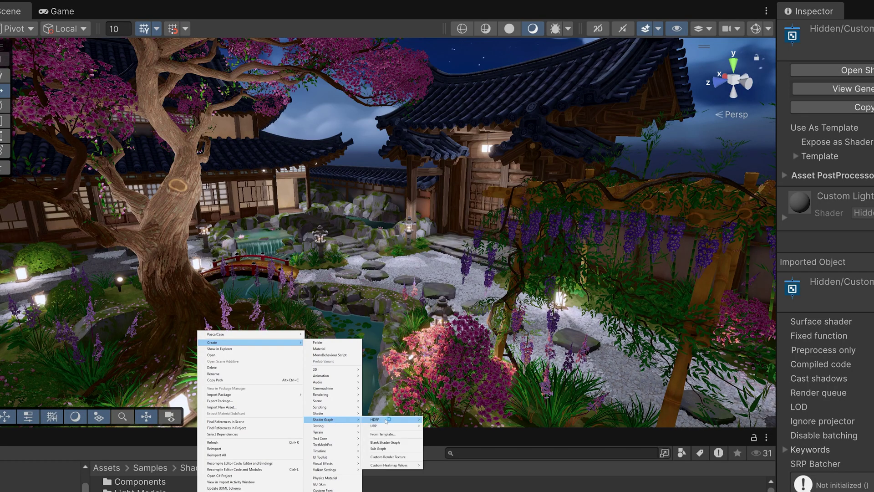
{"action": "left_click", "coordinate": [388, 435]}
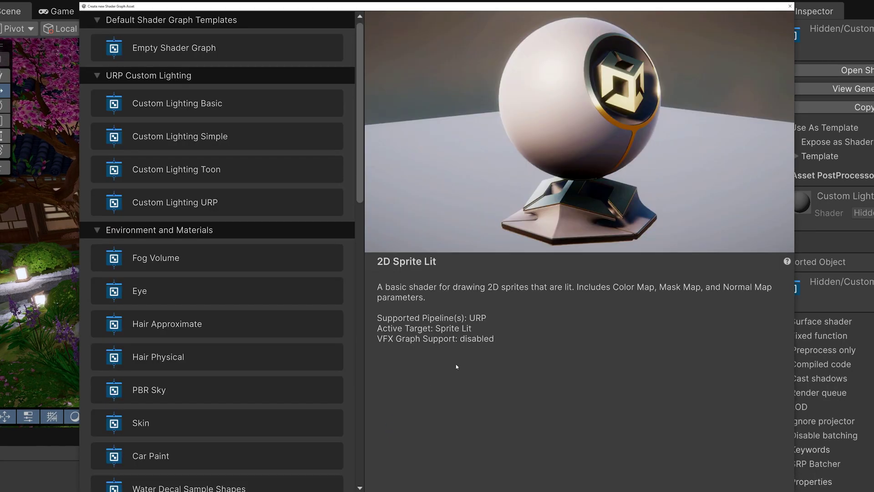
{"action": "left_click_drag", "start_coordinate": [360, 179], "coordinate": [371, 224]}
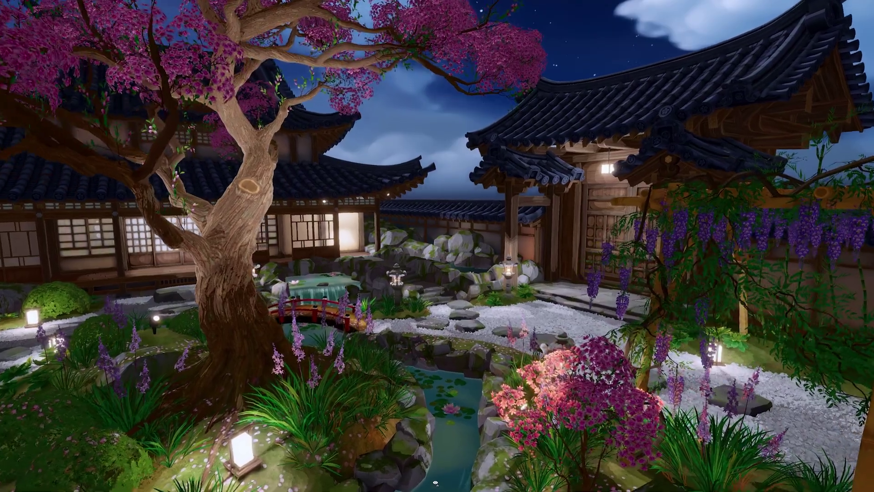